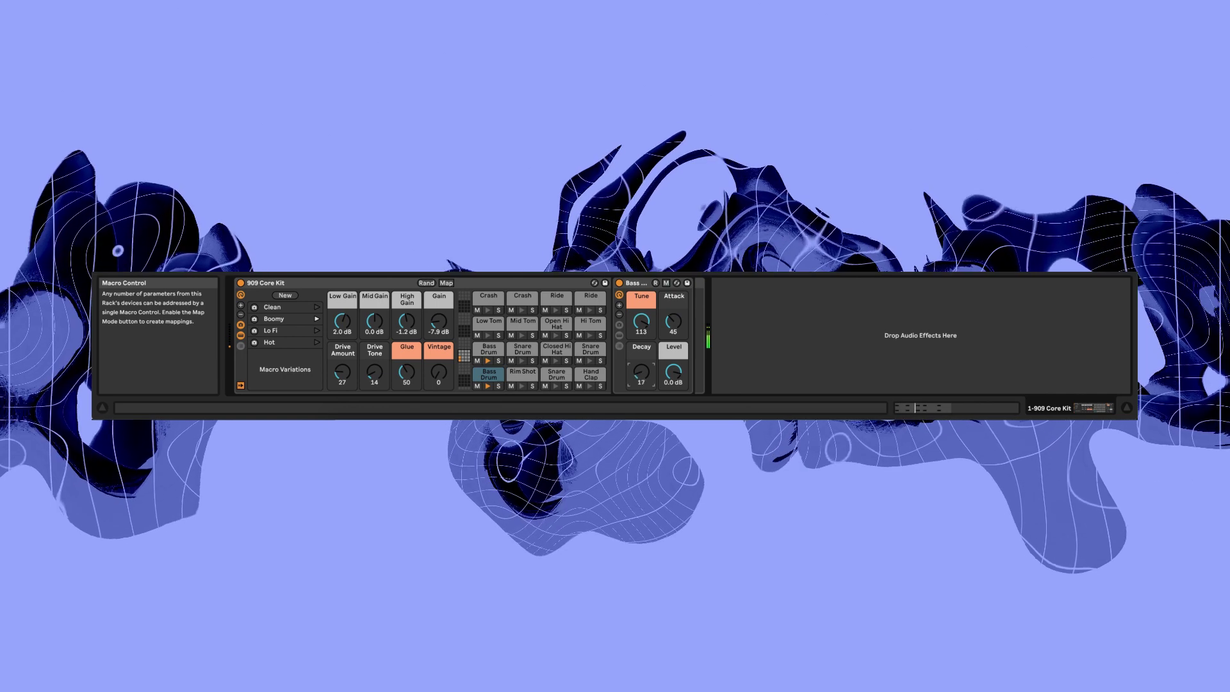
- Set the bass drum's attack to 127 and decay to 45, and add Drum Buss with 0% drive and 20 kHz damping
drag(644, 376, 644, 376)
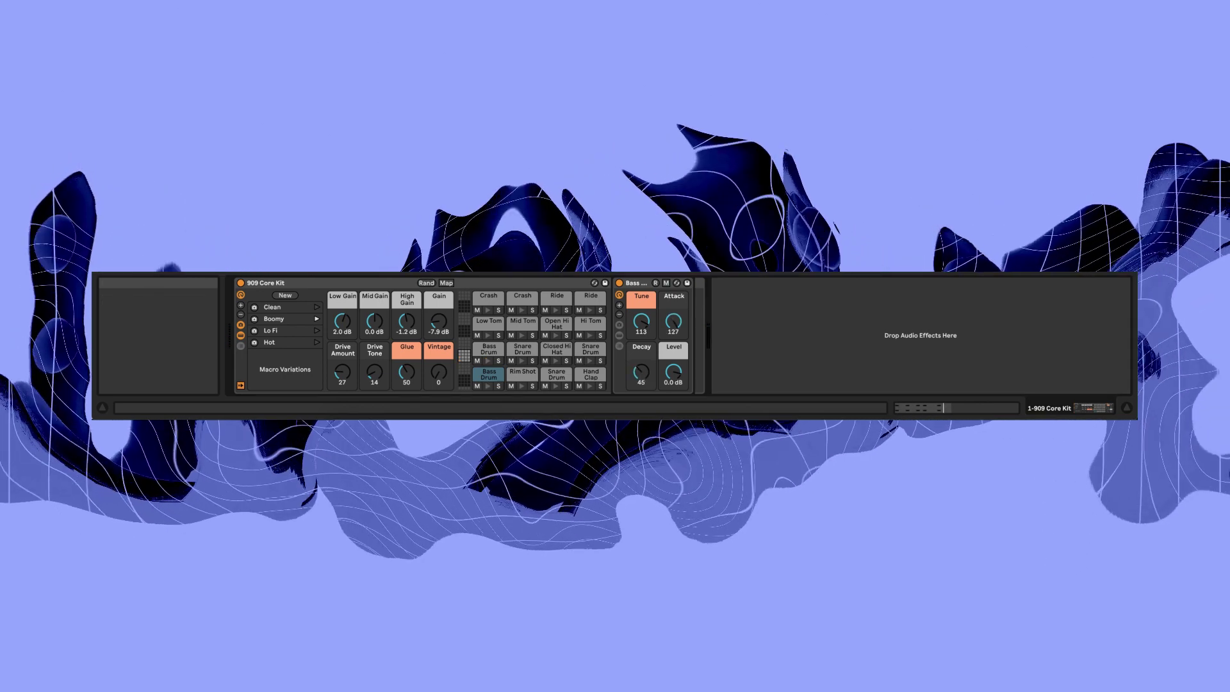
drag(160, 269, 666, 349)
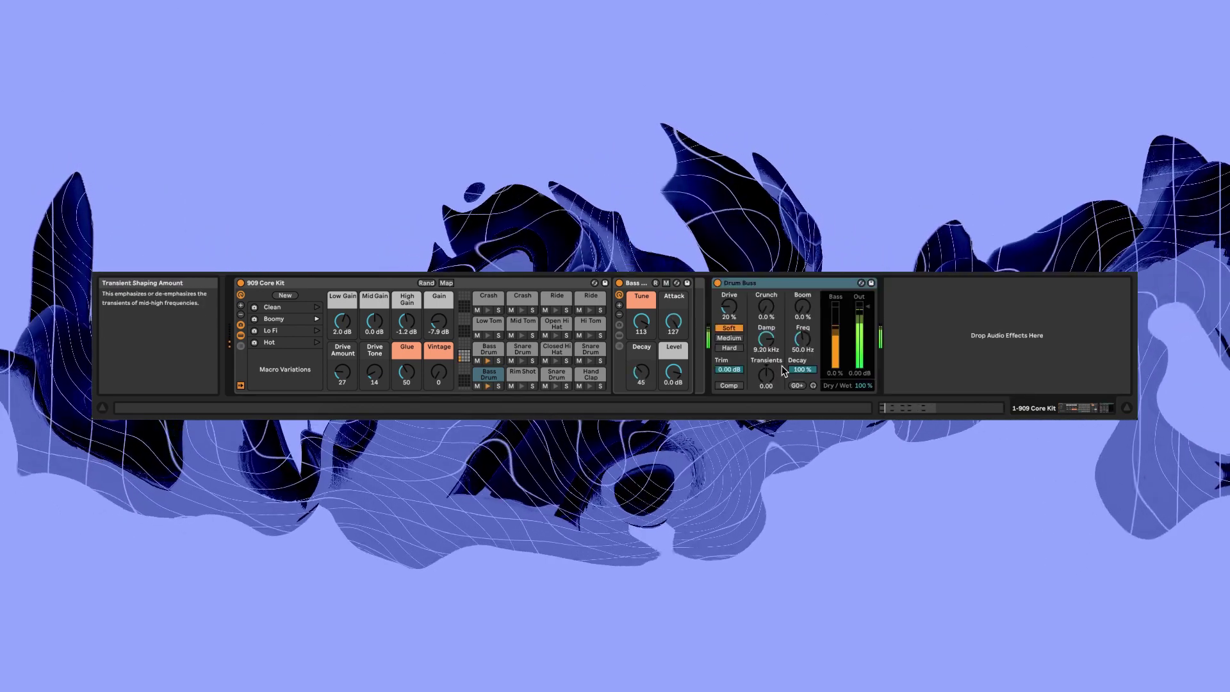
drag(732, 313, 766, 301)
- Add a Compressor in peak mode with a -14.8 dB threshold, 0.04 ms attack, automatic makeup gain and -6 dB output
drag(160, 269, 999, 343)
click(1096, 320)
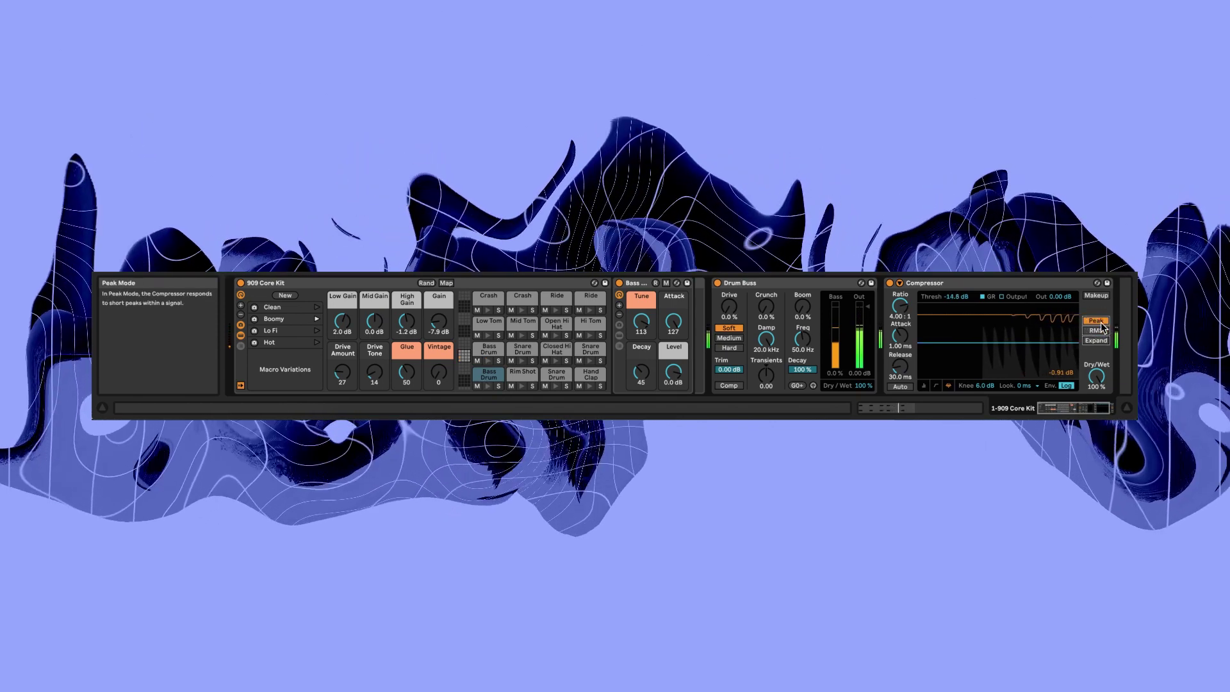
drag(850, 334, 851, 358)
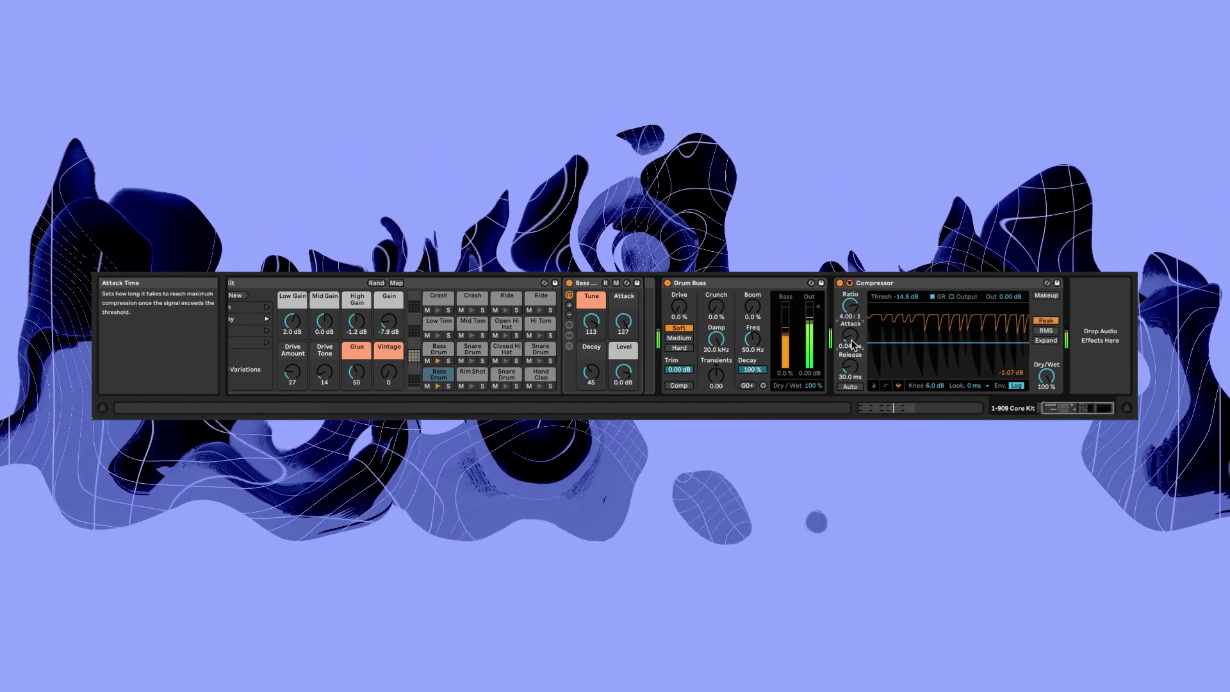
click(1046, 295)
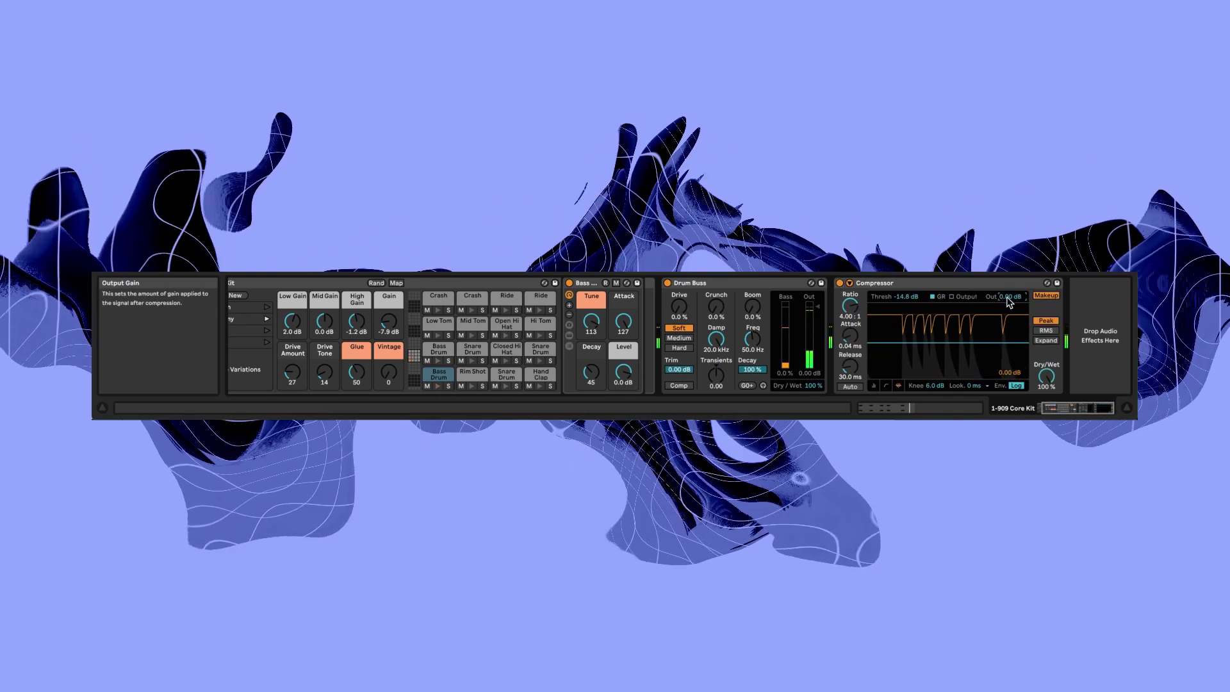
click(839, 284)
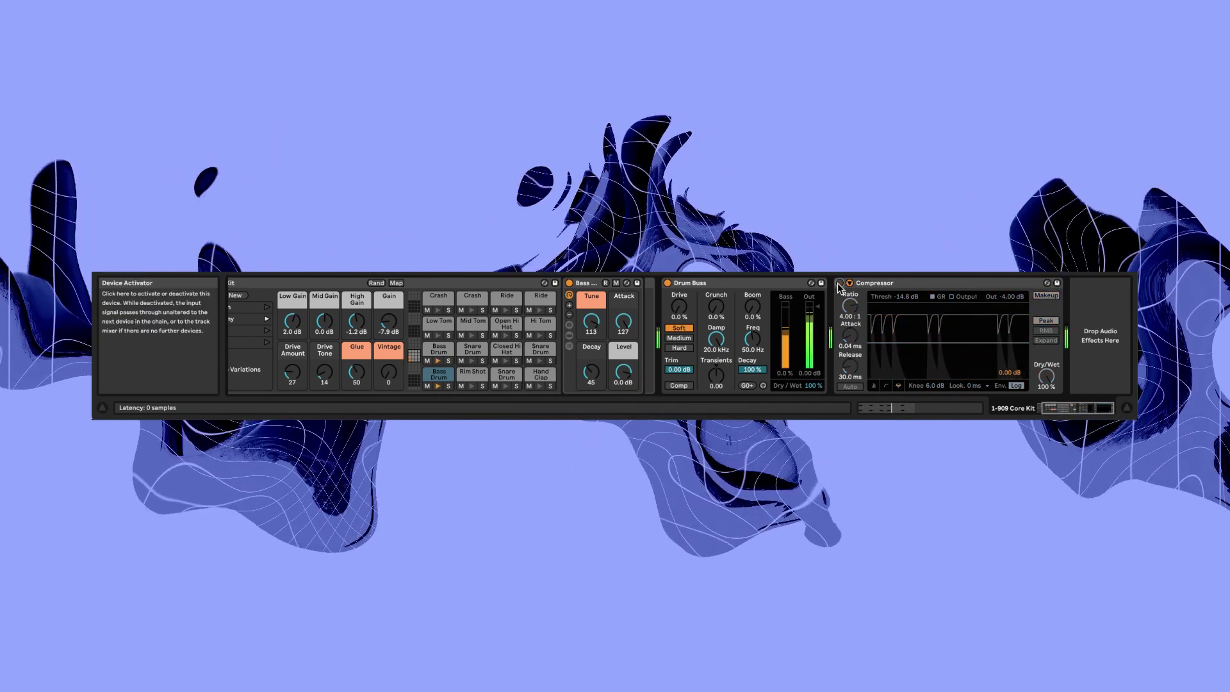
drag(1020, 305, 1020, 312)
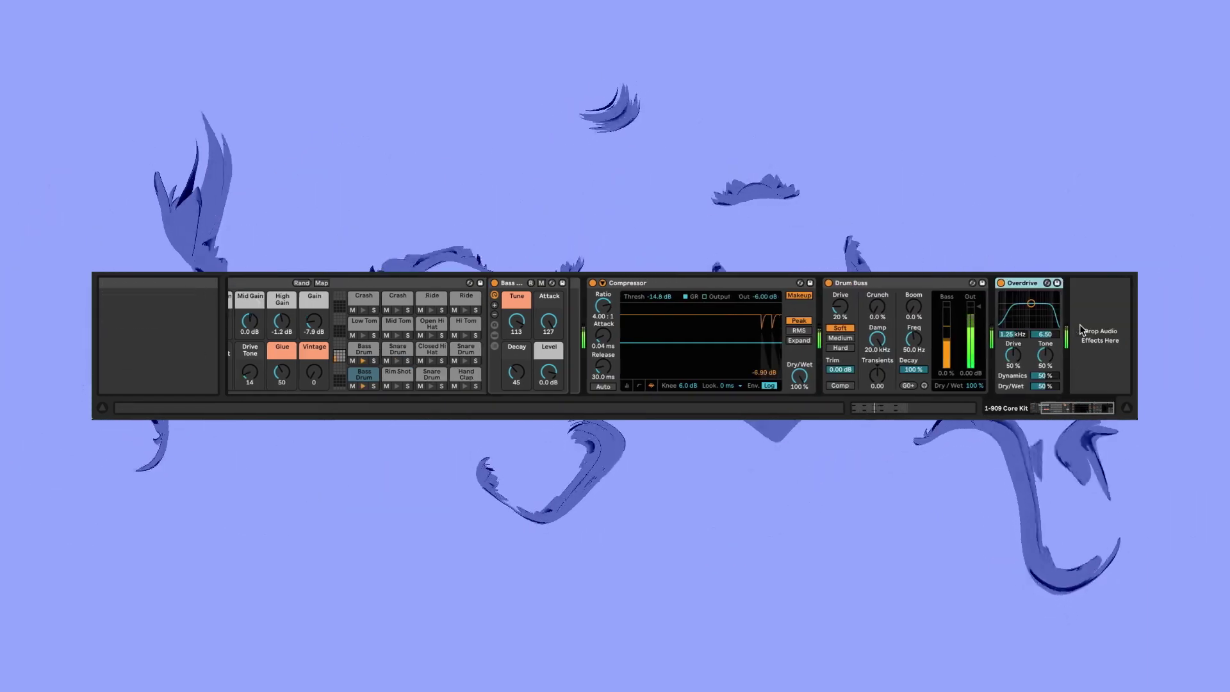
- Tune the Overdrive band-pass to about 100 Hz with a 1.03 bandwidth, 20% drive, 30% tone and 60% dynamics
drag(1031, 303, 1014, 354)
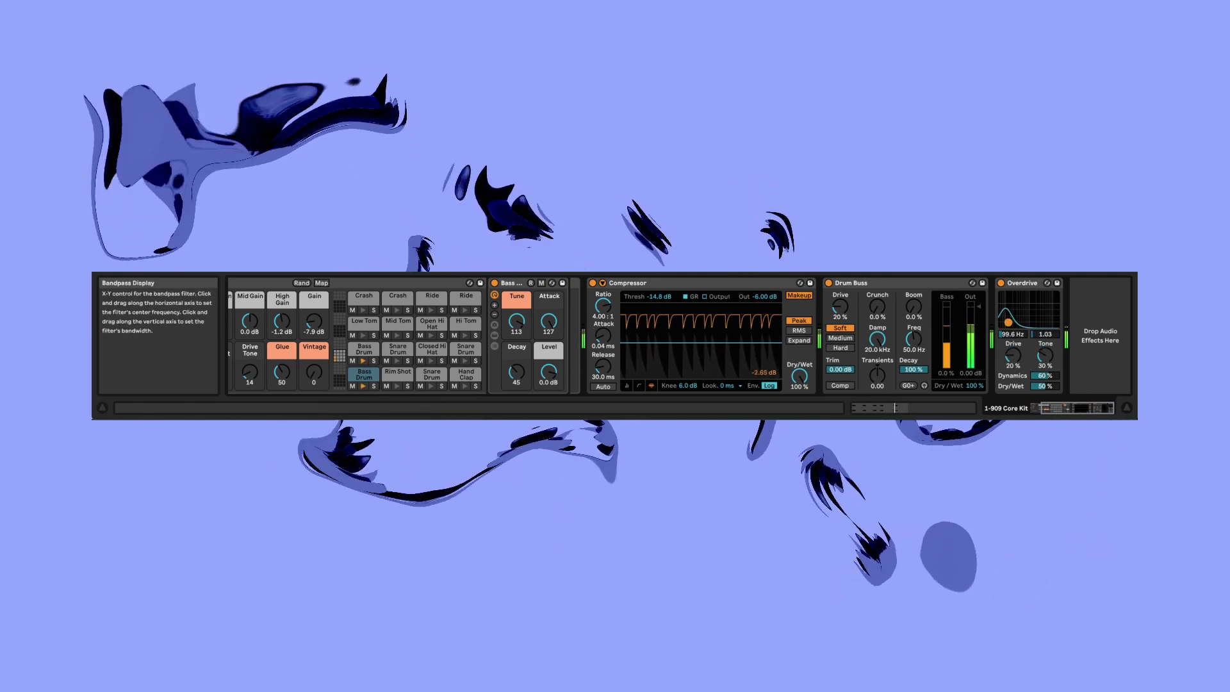
drag(1008, 323, 1008, 318)
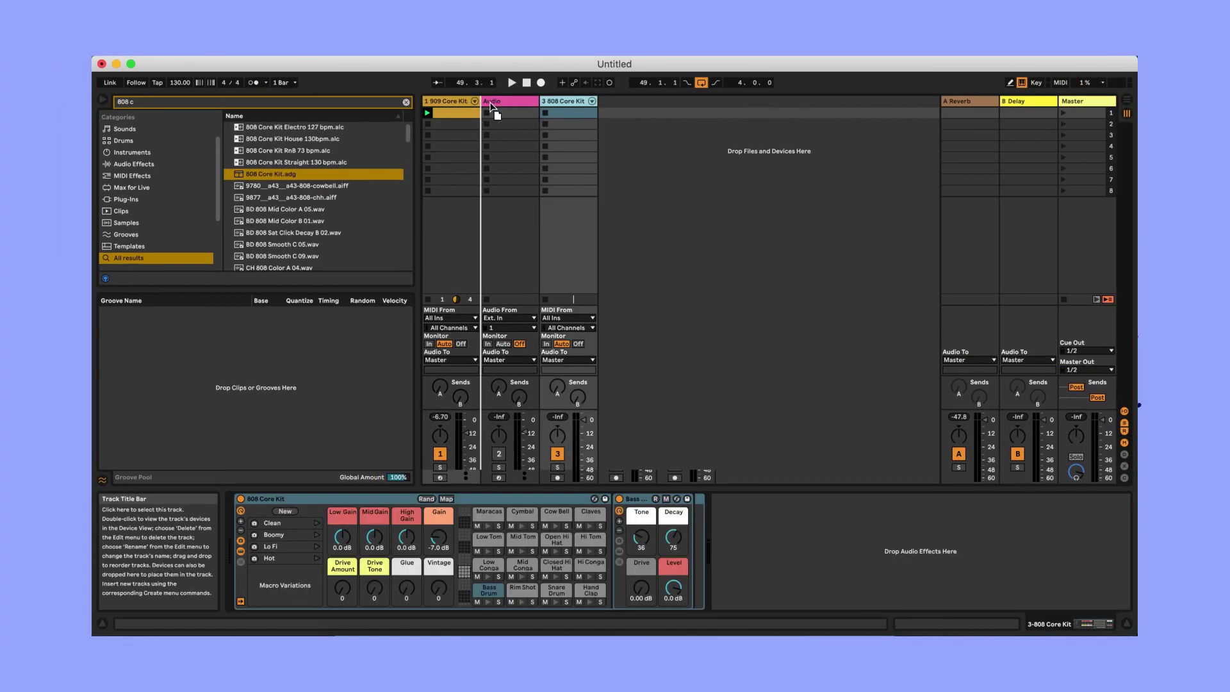
- Move the 808 Core Kit track beside the 909 track and create a clip with closed hi-hat notes on the offbeats
drag(489, 101, 491, 106)
double_click(501, 113)
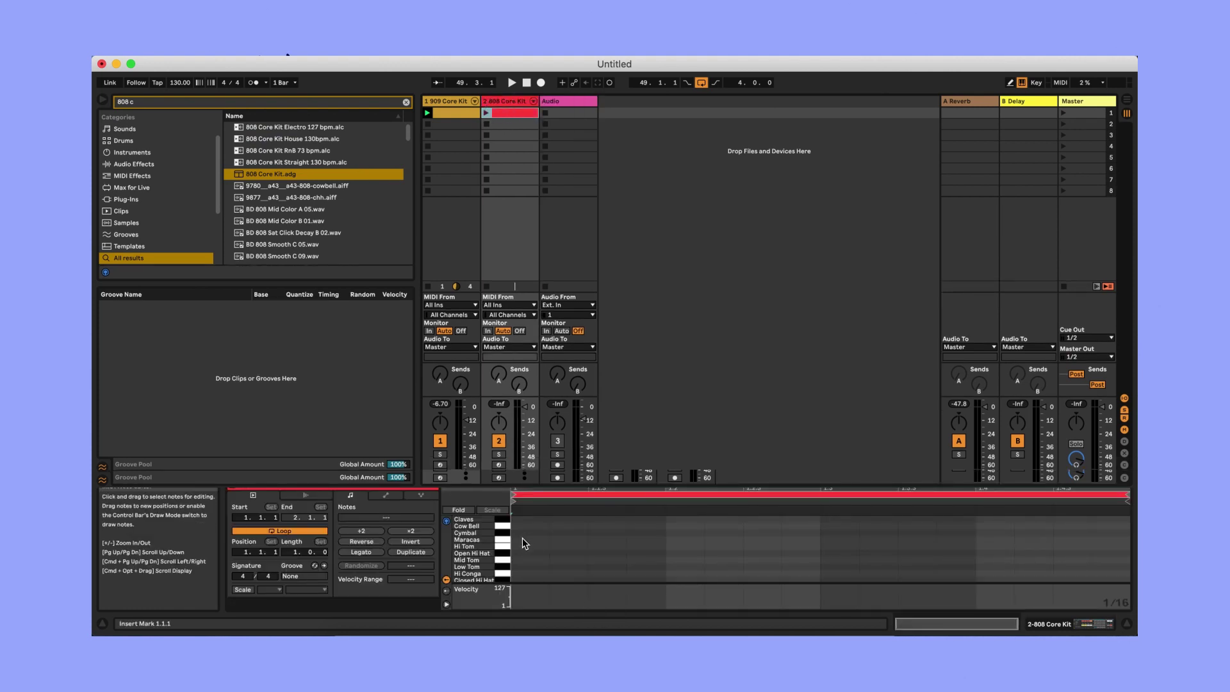
key(space)
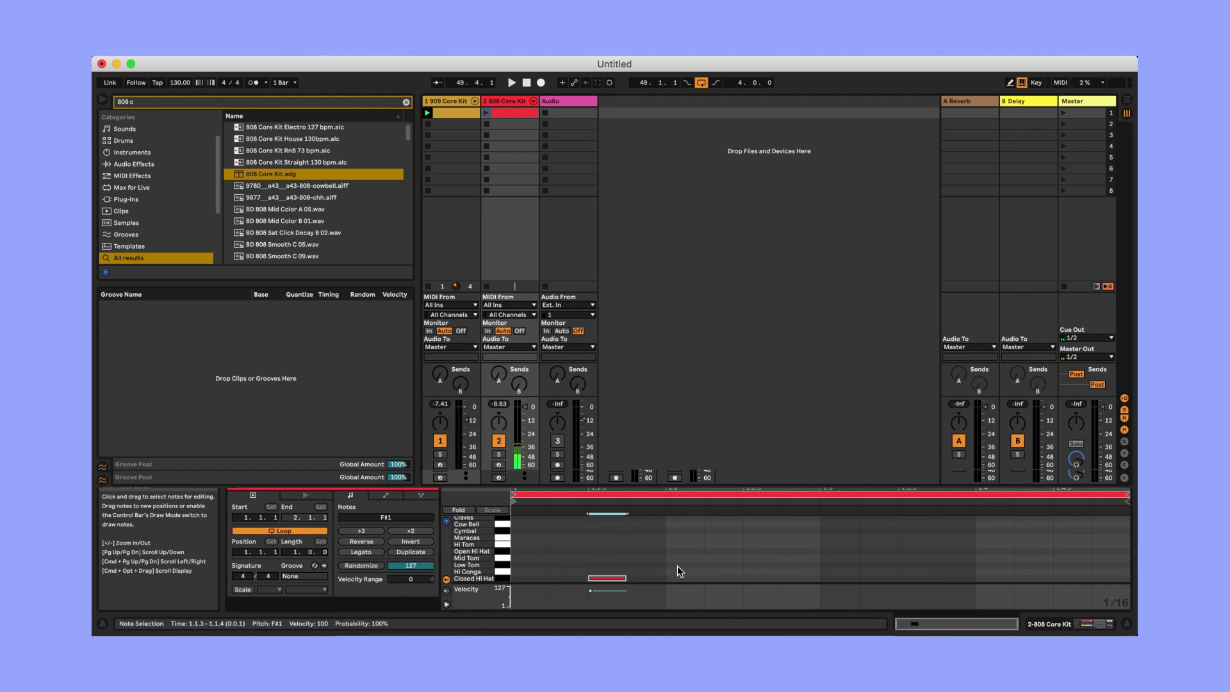
scroll(776, 581, down, 3)
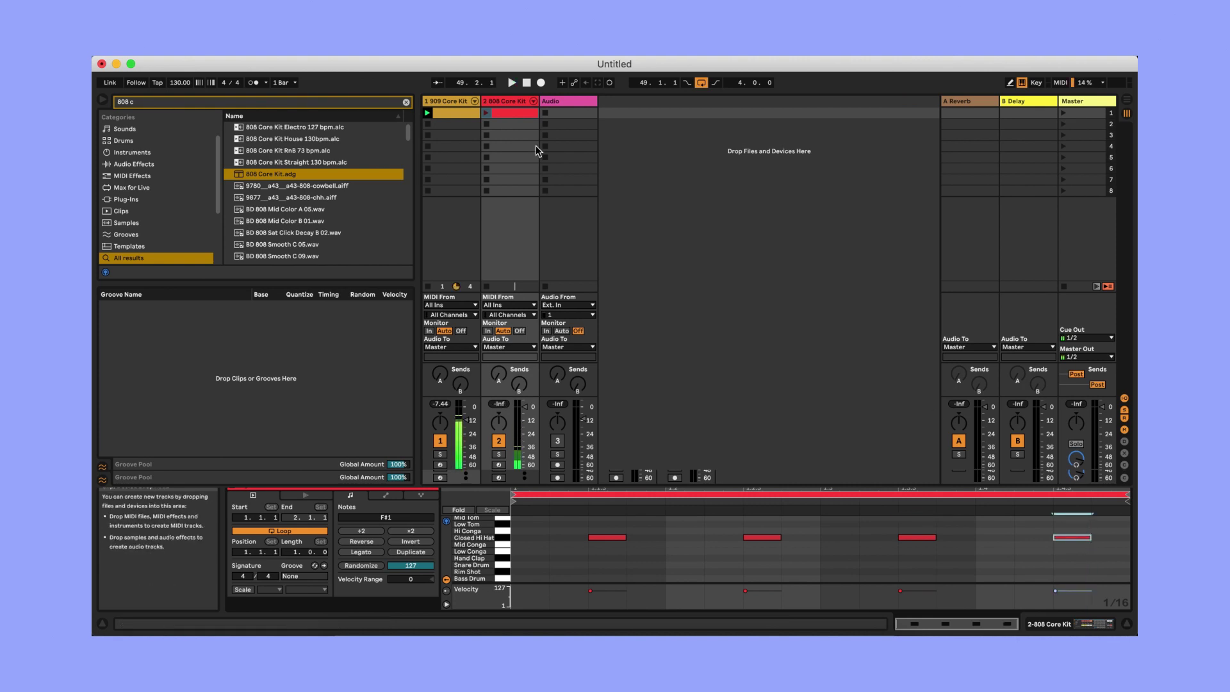
- Launch the 808 clip alongside the 909 pattern and set the closed hi-hat notes' velocity range to +41
click(480, 116)
click(488, 114)
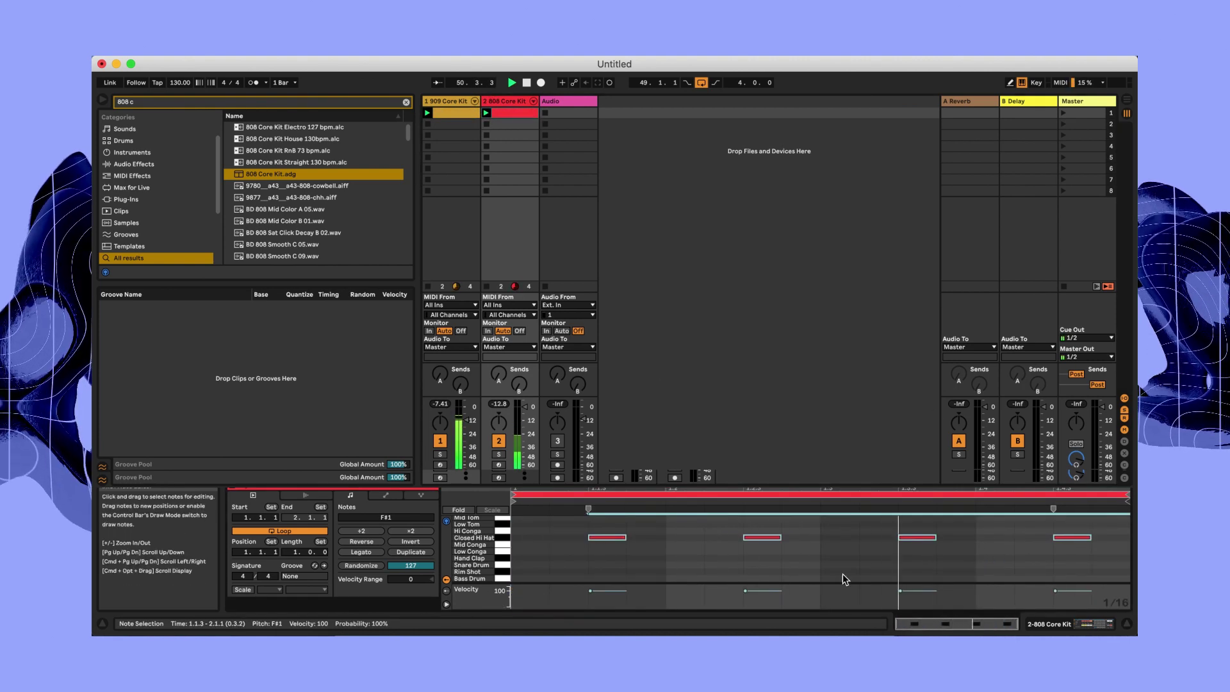
click(627, 599)
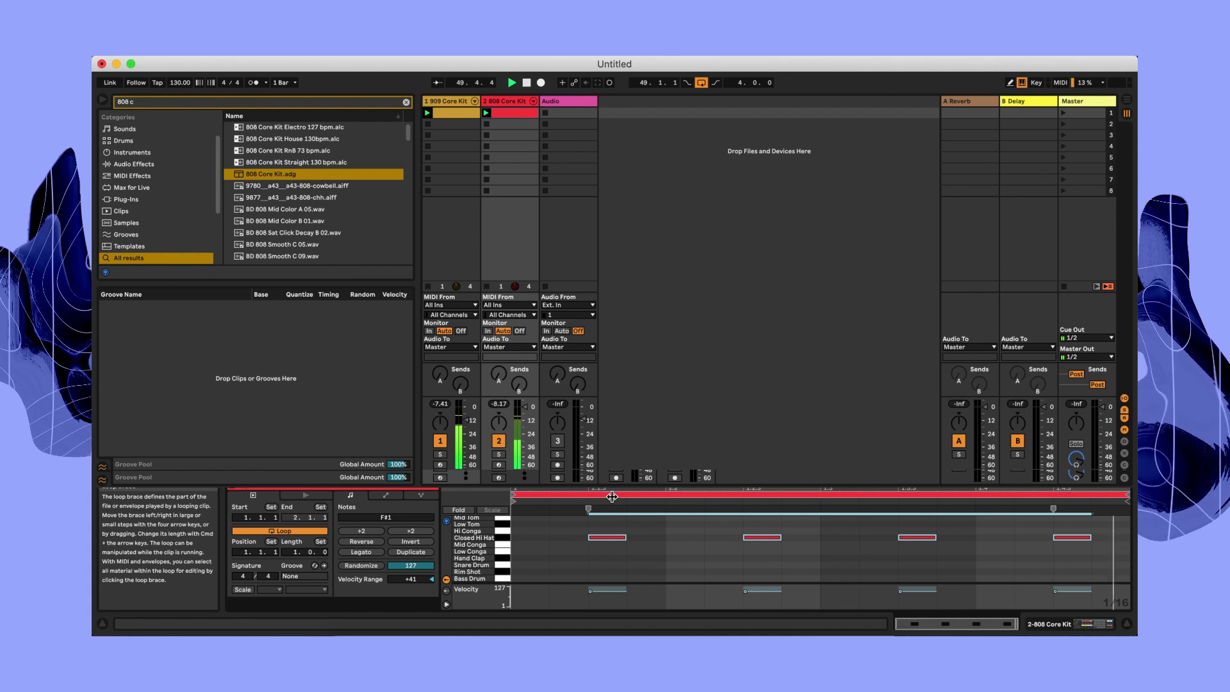
- Add a rim shot at 1.1.4, a mid conga at 1.2.4 and a snare at 1.3.1, and play the pattern
double_click(645, 572)
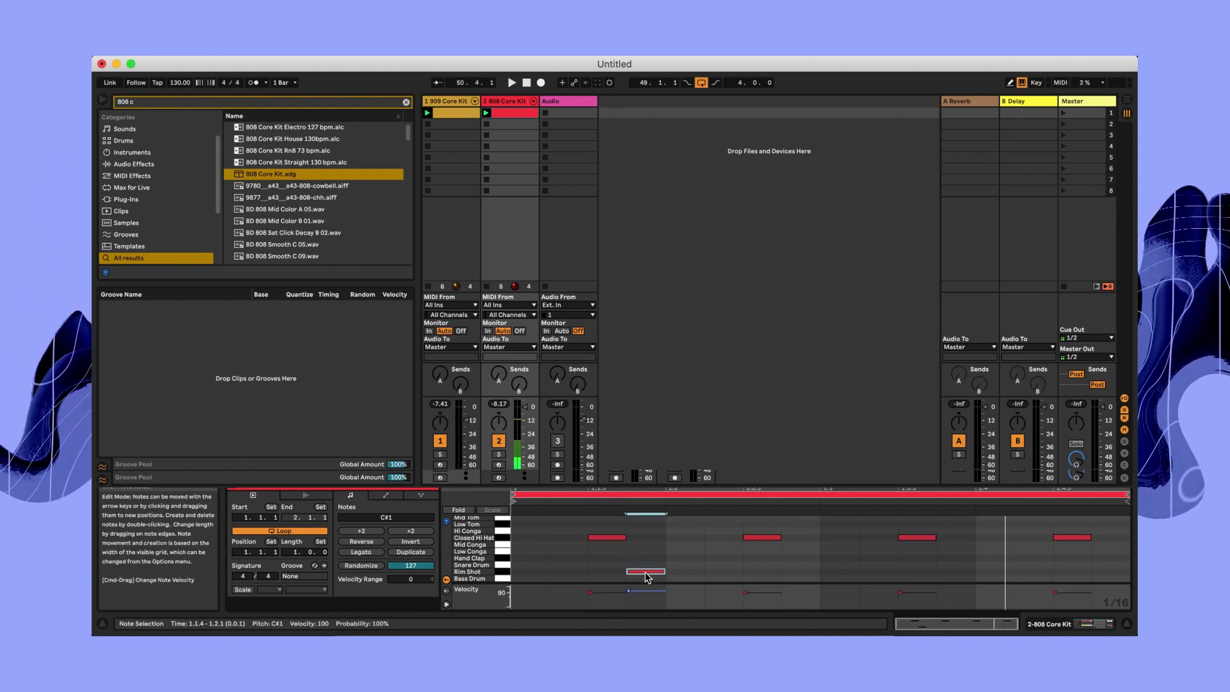
double_click(800, 544)
double_click(839, 571)
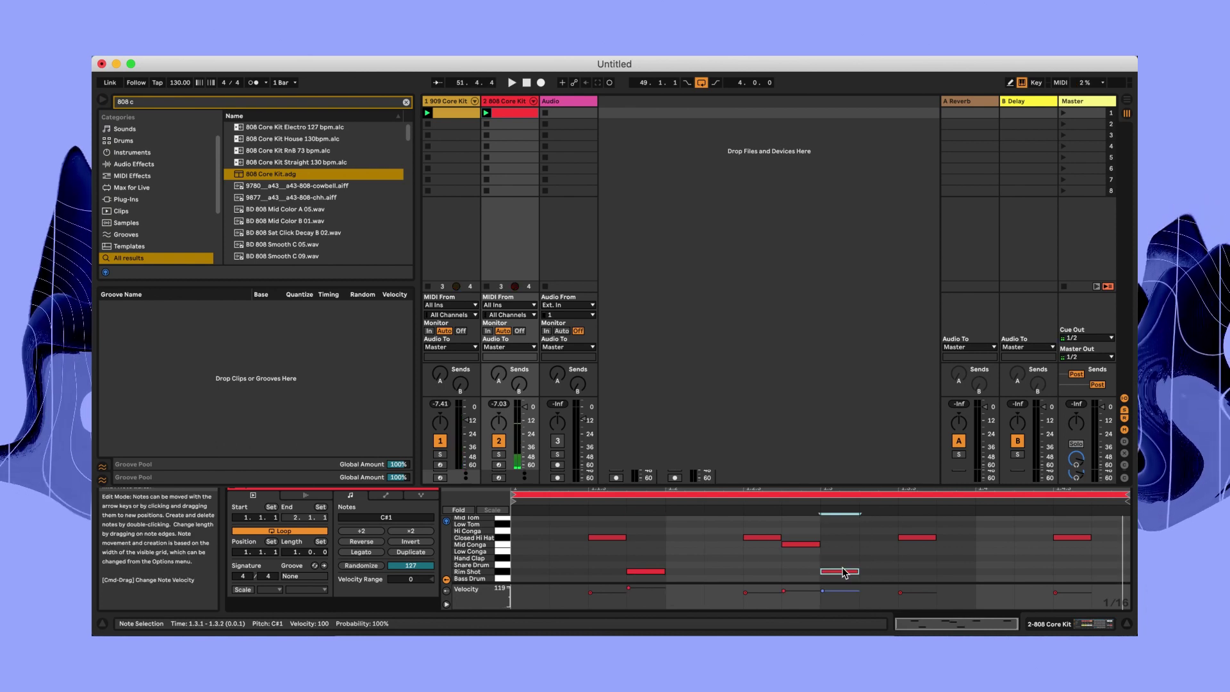
double_click(844, 572)
double_click(808, 545)
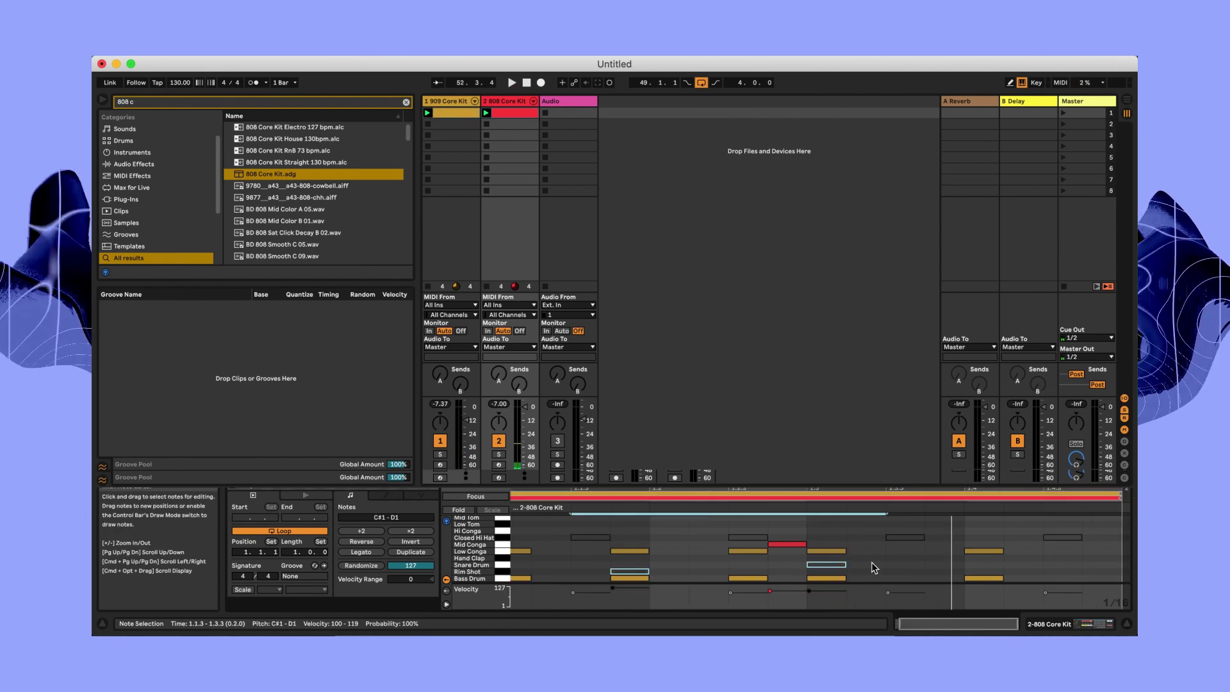
key(space)
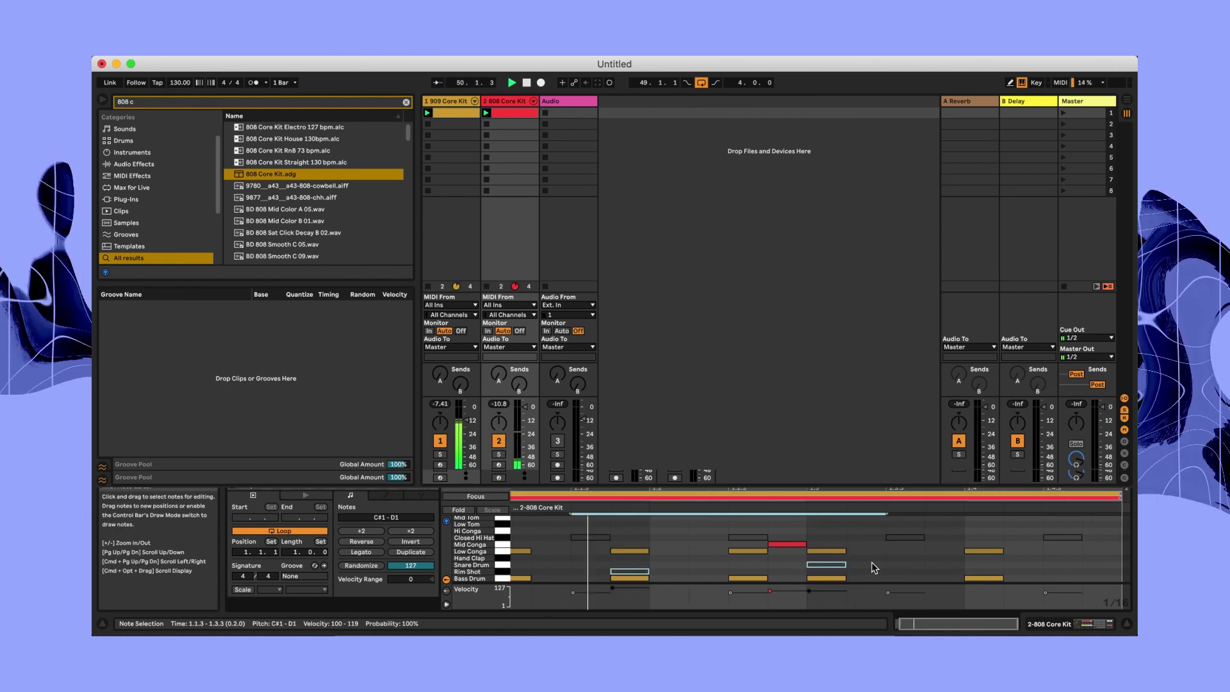
key(space)
- Add a Compressor to the 808 Core Kit in peak mode with a -34 dB threshold and -6 dB output
key(shift+Tab)
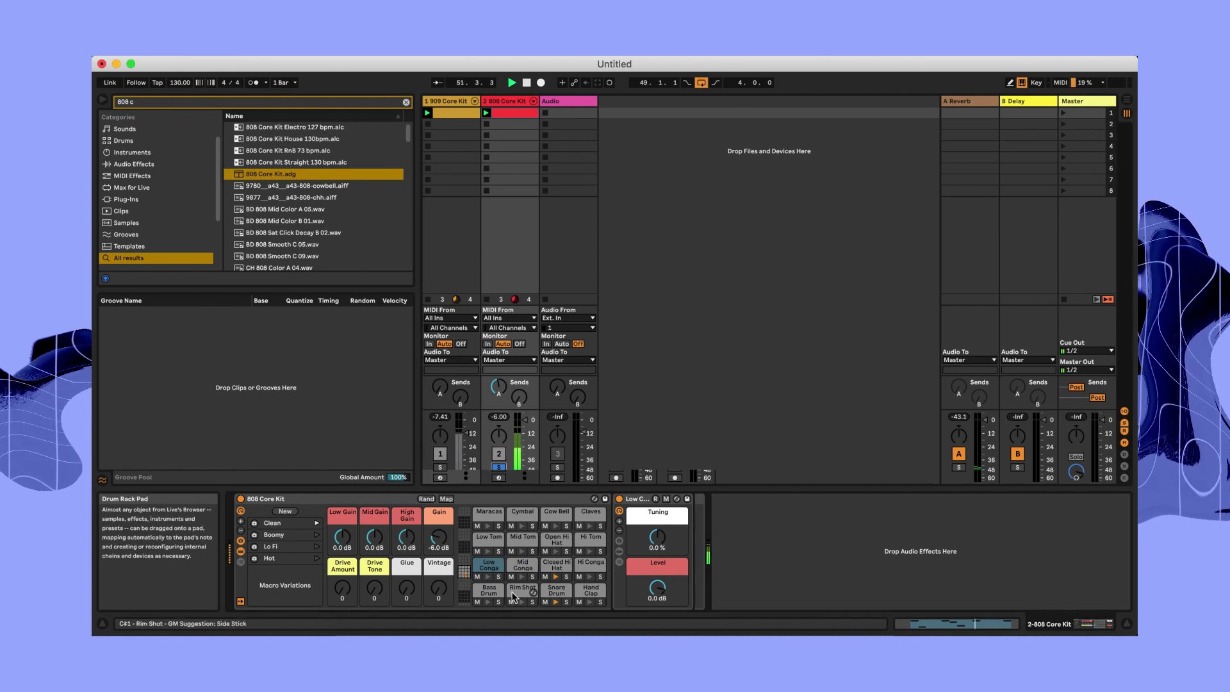
key(super+f)
text(comp)
key(Return)
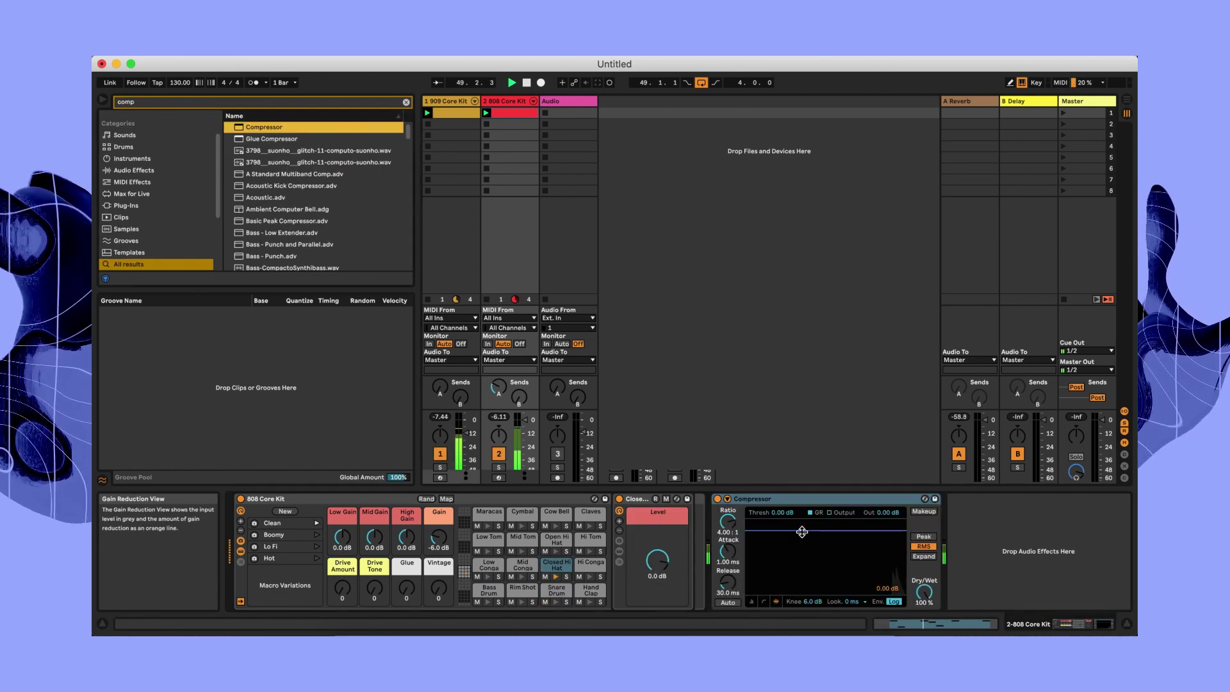
- Add Drum Buss with 0% drive and 20% crunch to the 808 track, followed by an EQ
text(drum)
key(Return)
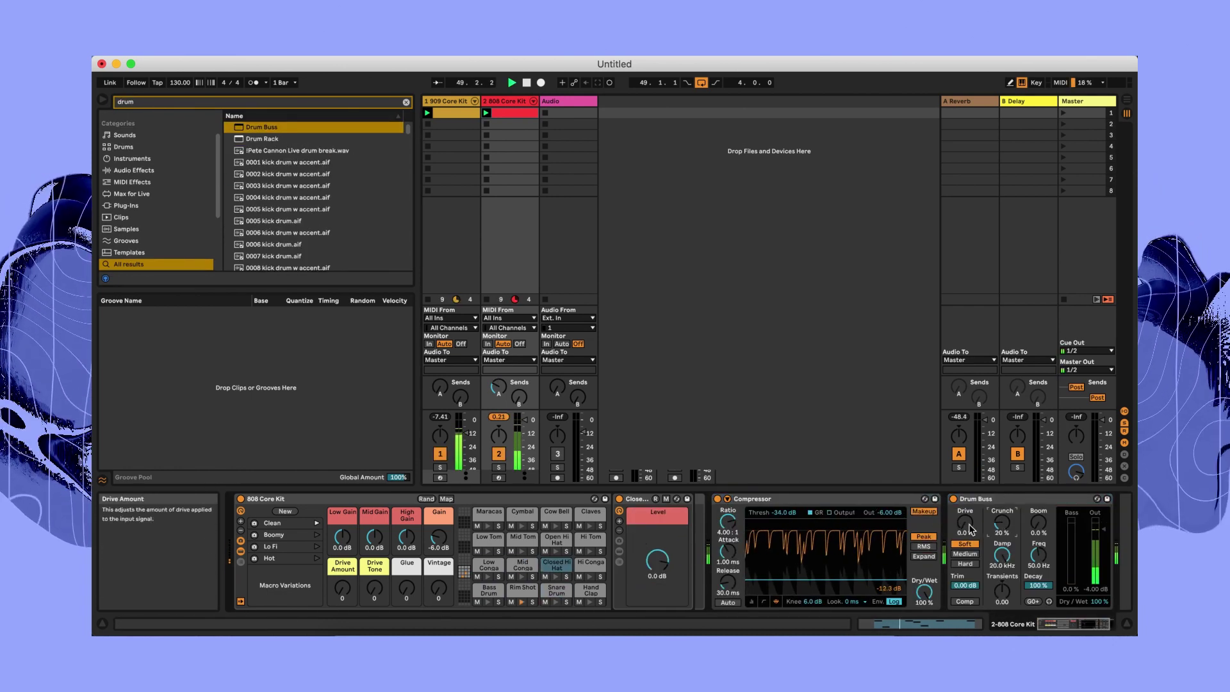
key(super+f)
text(eq)
key(Return)
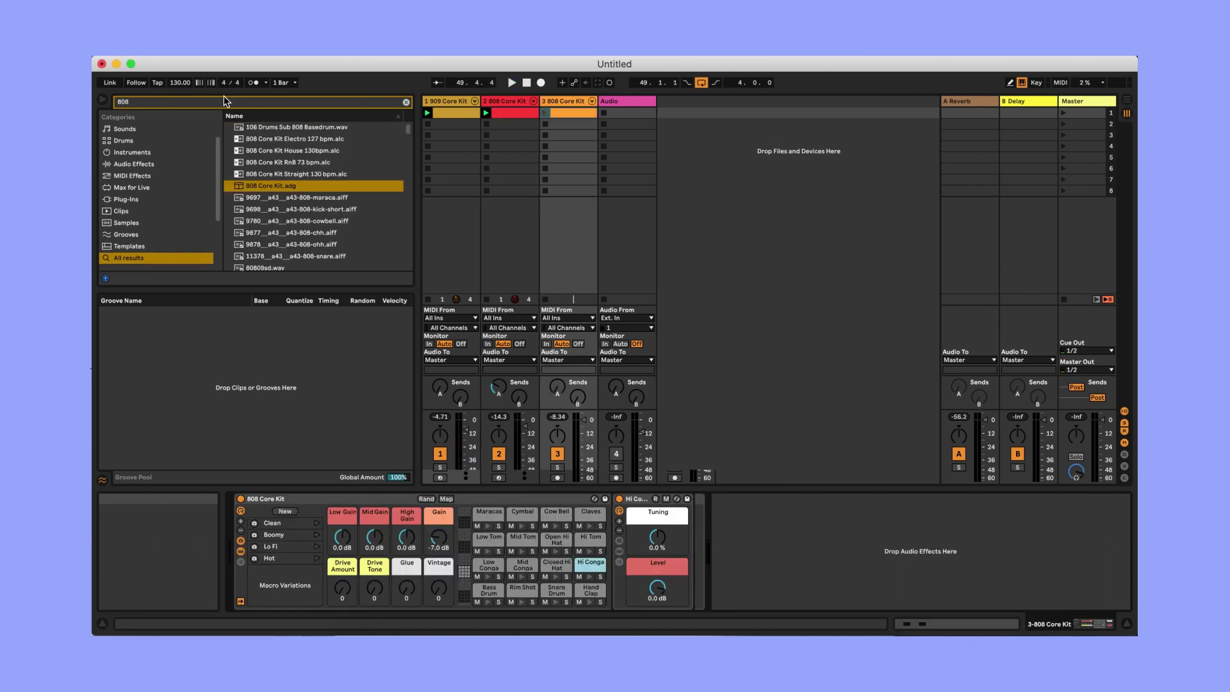
- Add Echo to the third track's 808 kit with dotted 1/8 delays, Ping Pong mode and 76% dry/wet, and unsolo the track
key(super+f)
text(echo)
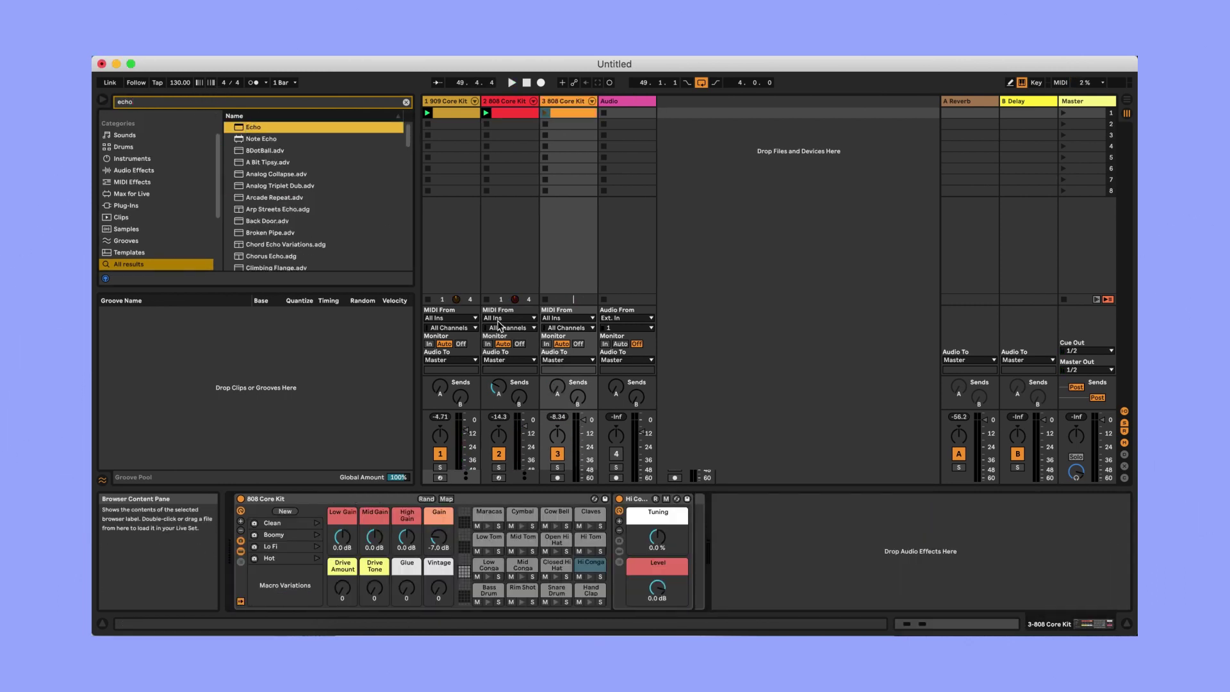
key(Return)
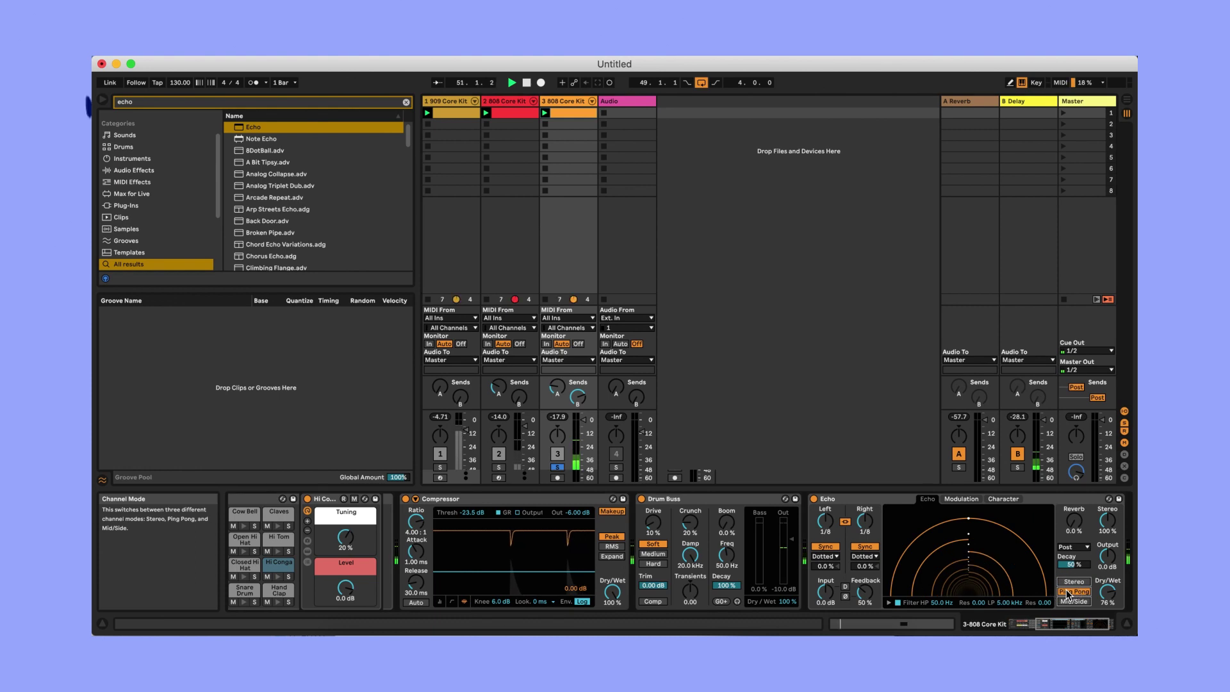
click(557, 467)
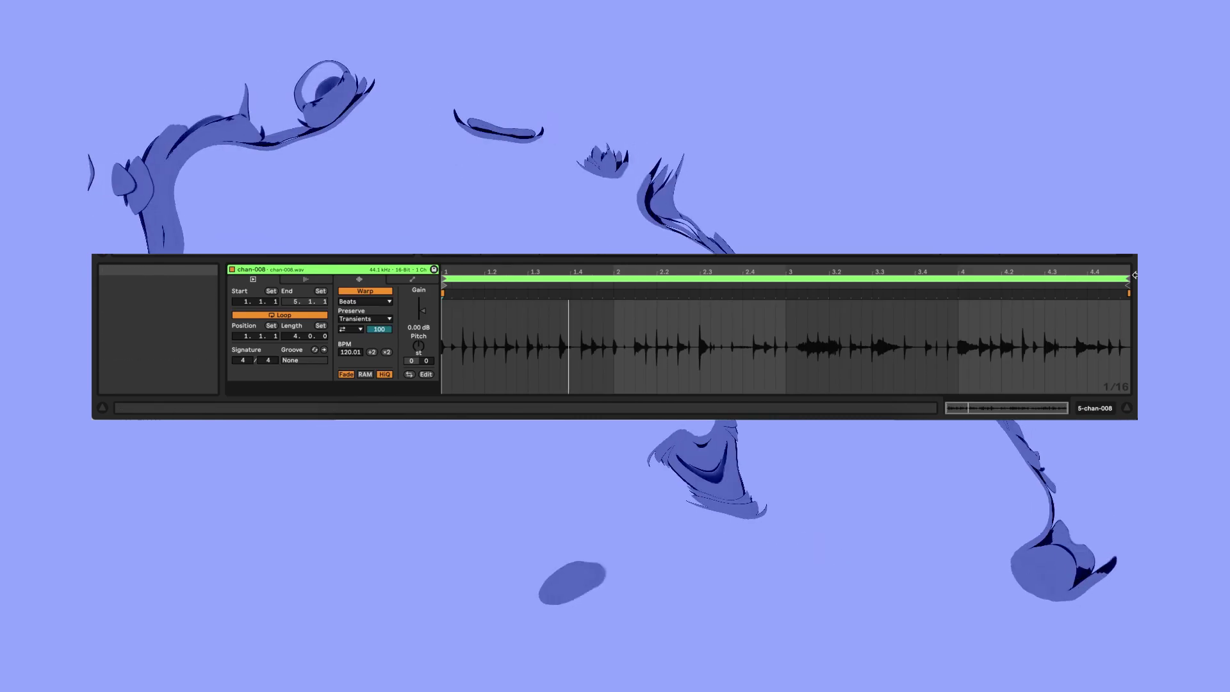
- Shorten the chan-008 loop to two bars, turn off the transient loop mode and set the transient envelope to 7
drag(1128, 280, 786, 282)
click(351, 329)
click(351, 321)
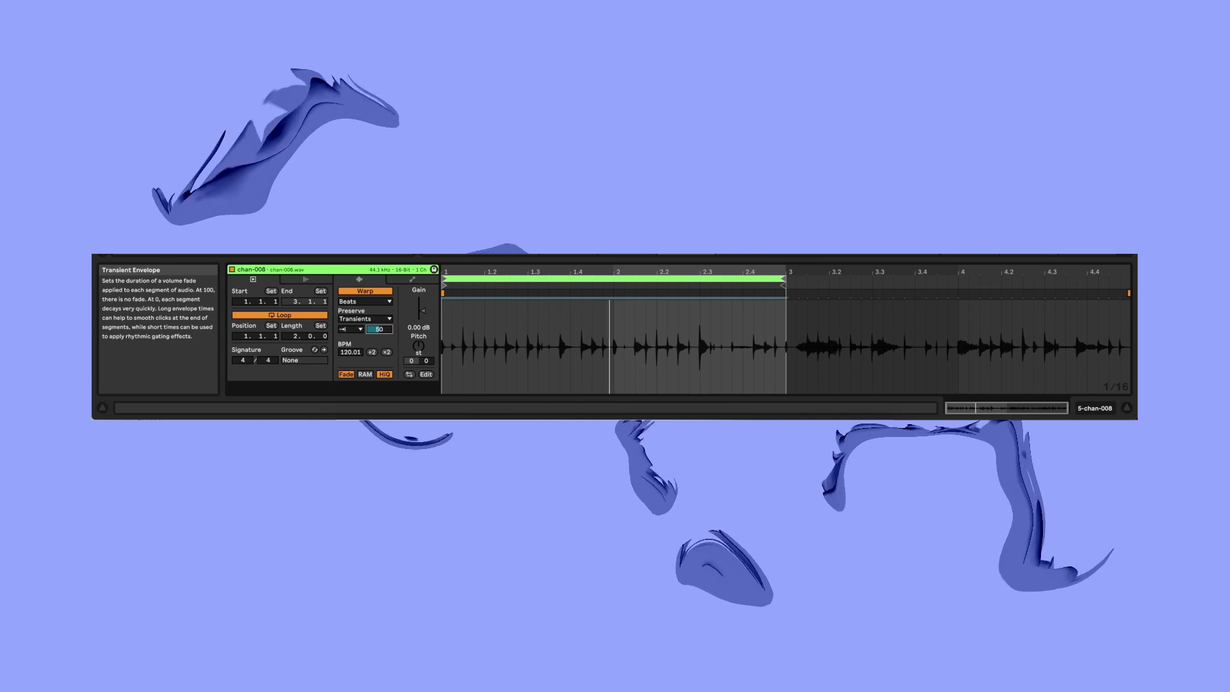
text(4)
key(BackSpace)
text(7)
key(Return)
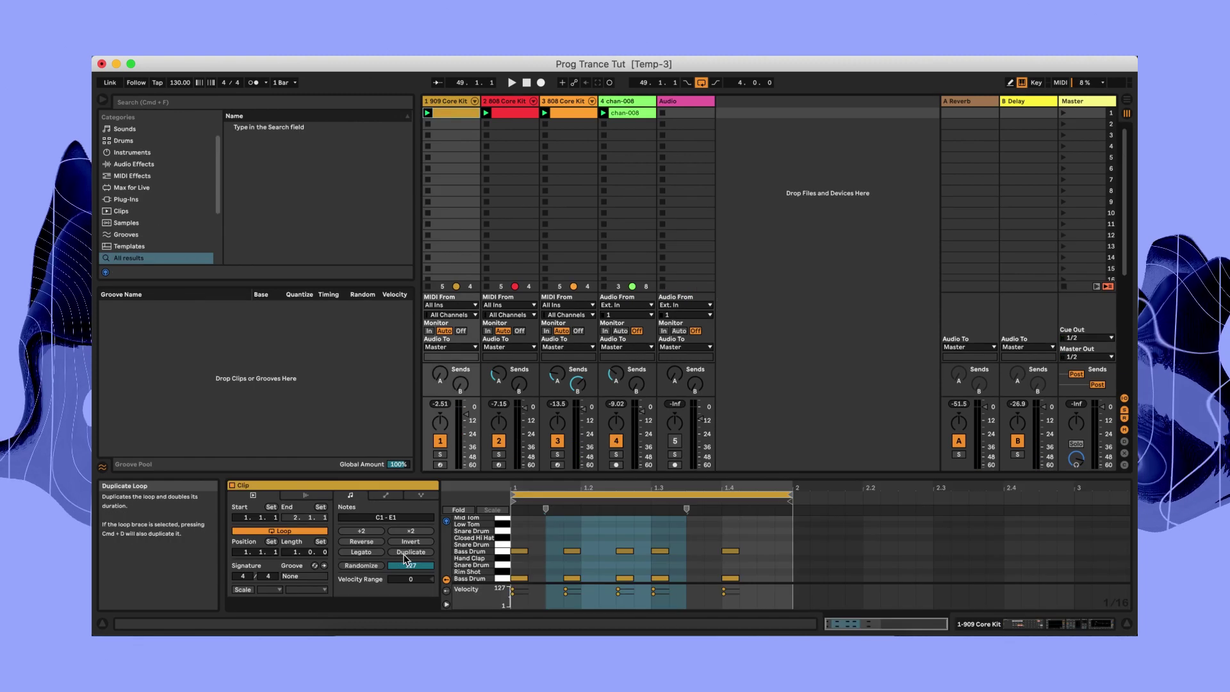
- Duplicate the 909 Core Kit clip's loop until it spans eight bars
click(410, 552)
click(410, 552)
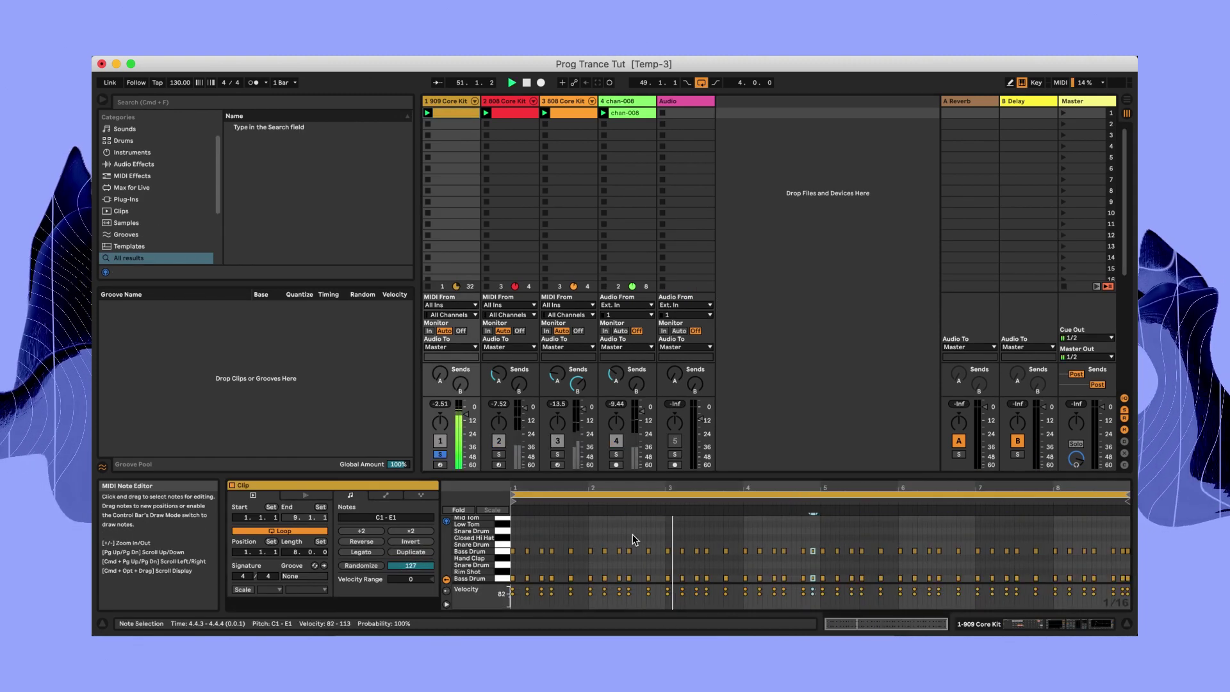
- Double the second track's 808 clip to two bars and add a low conga note at 2.2.1
key(Right)
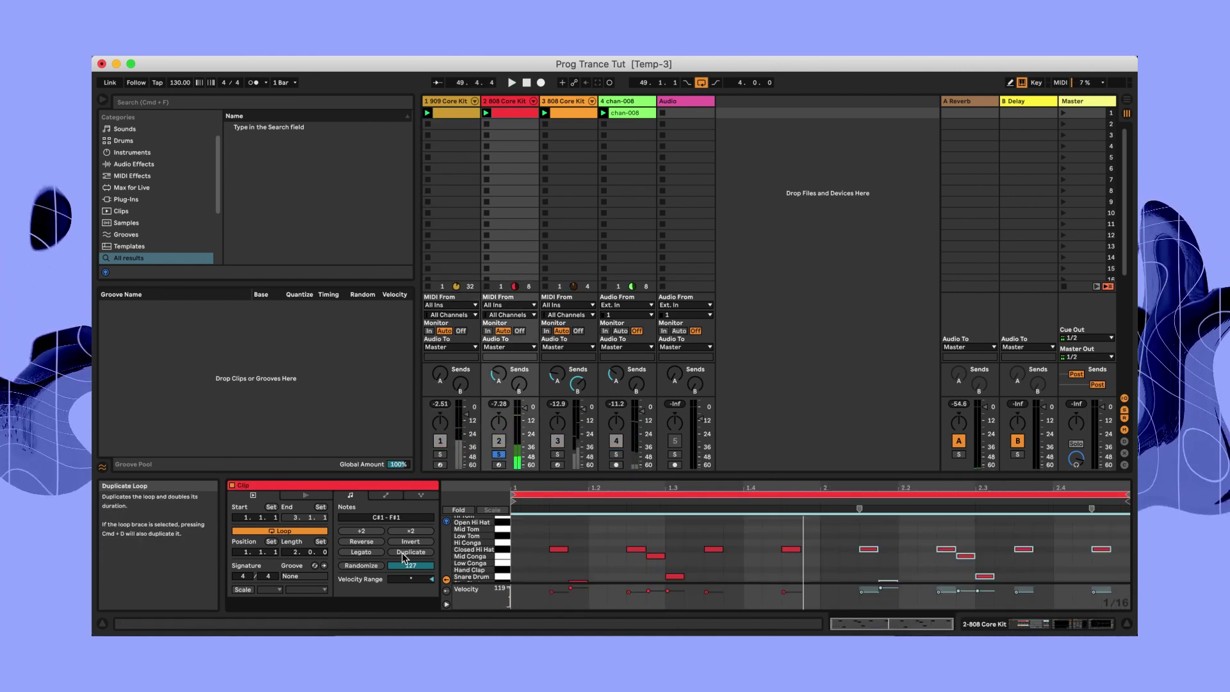
click(776, 577)
scroll(776, 579, down, 2)
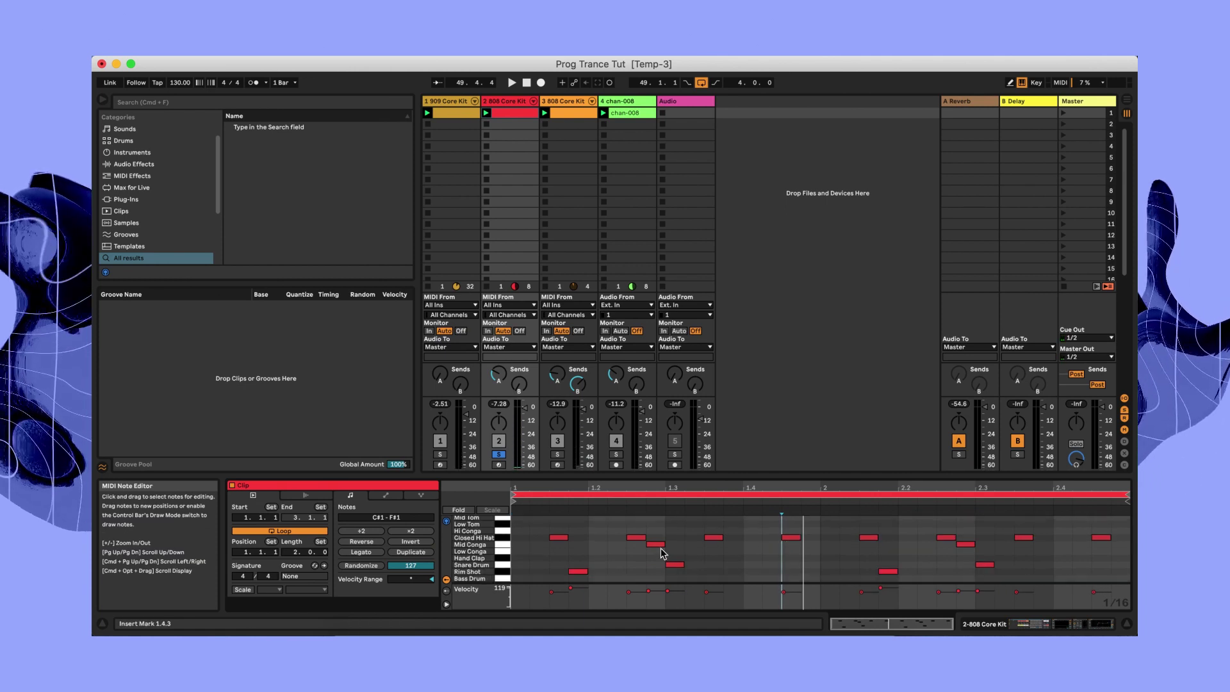
key(space)
double_click(935, 551)
drag(935, 551, 907, 551)
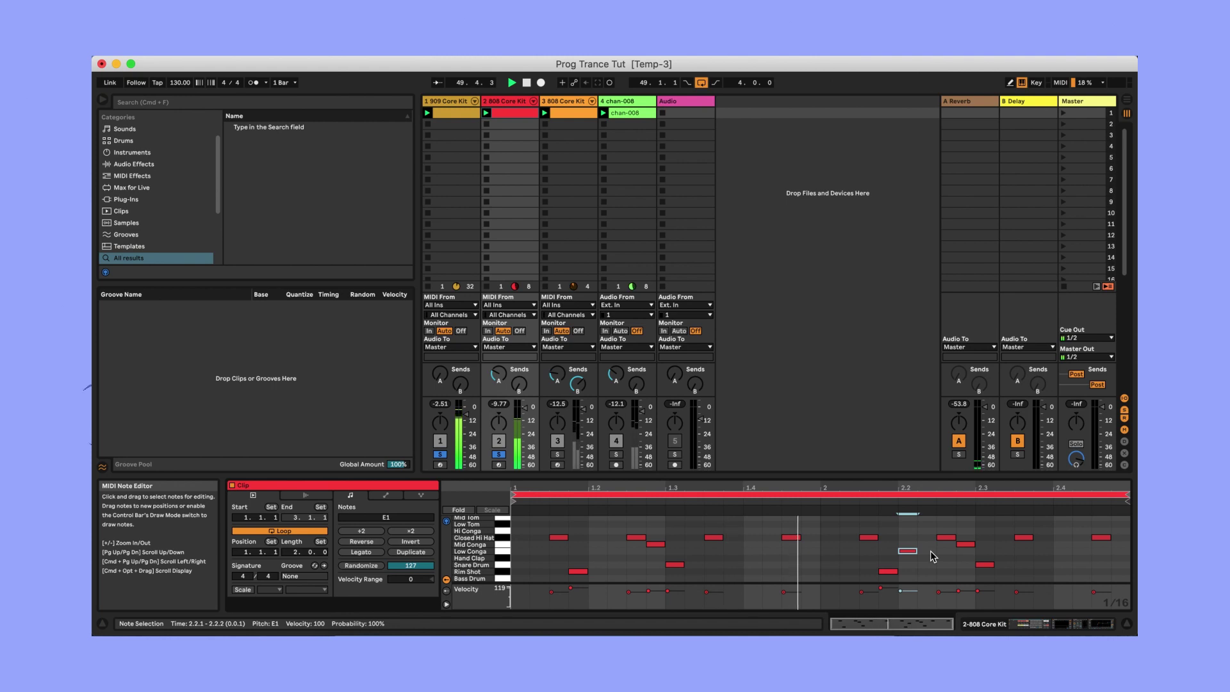
- Duplicate the second track's 808 loop to four bars and add an extra snare note near 4.4
key(s)
key(w)
click(412, 552)
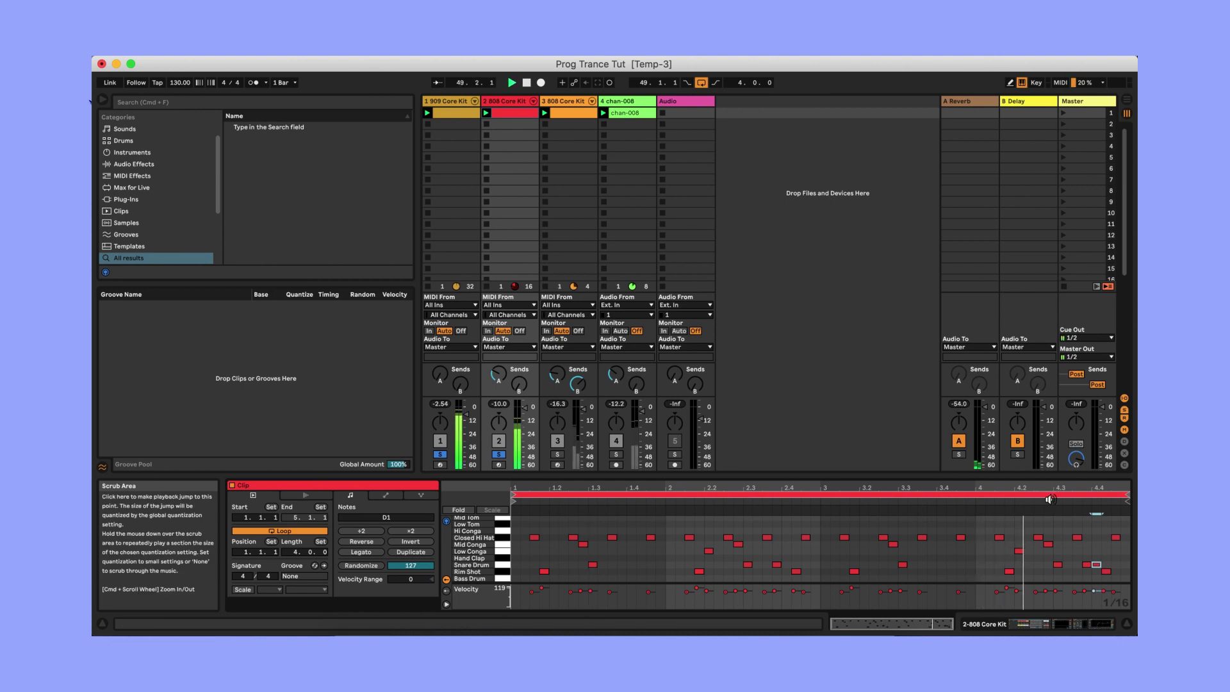
- Extend the third track's 808 clip to four bars with varied maracas and hi conga notes, and reopen the second track's clip
key(Right)
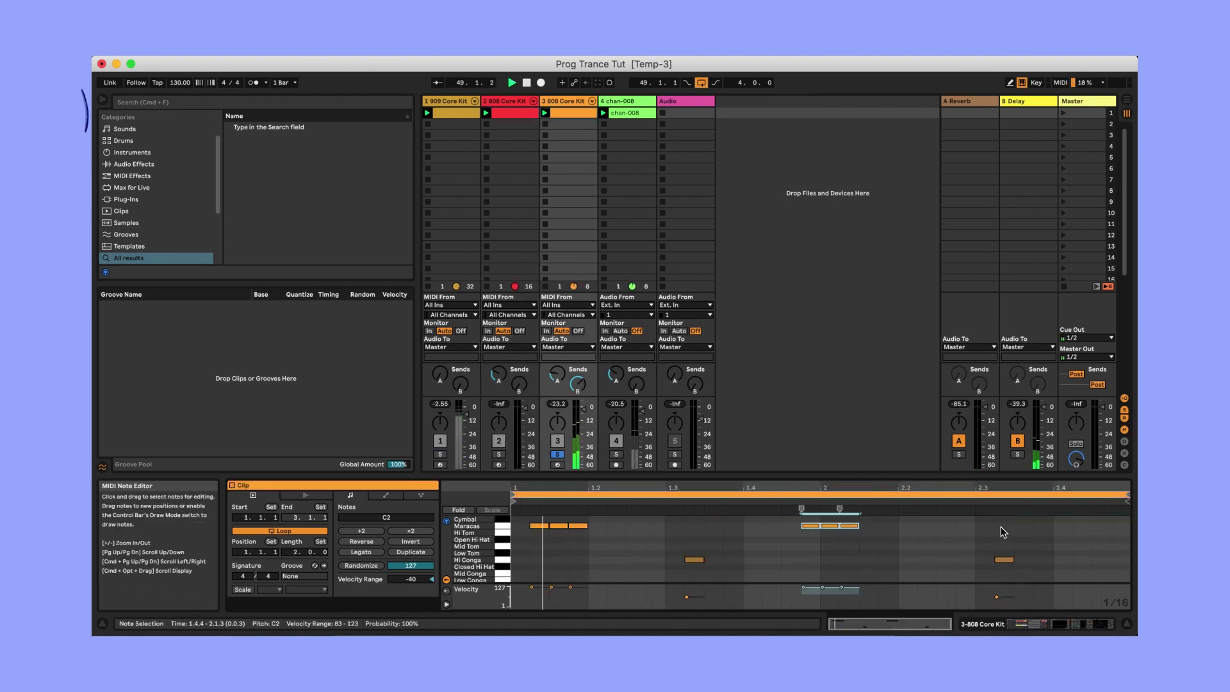
key(super+d)
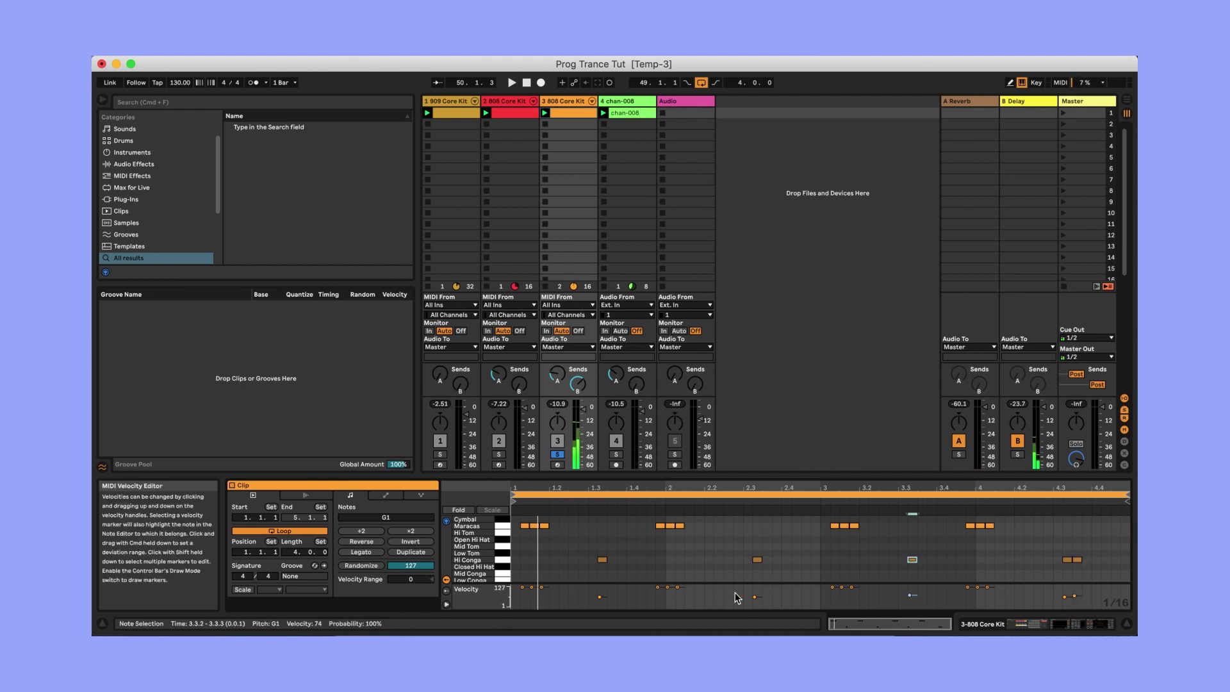
key(Left)
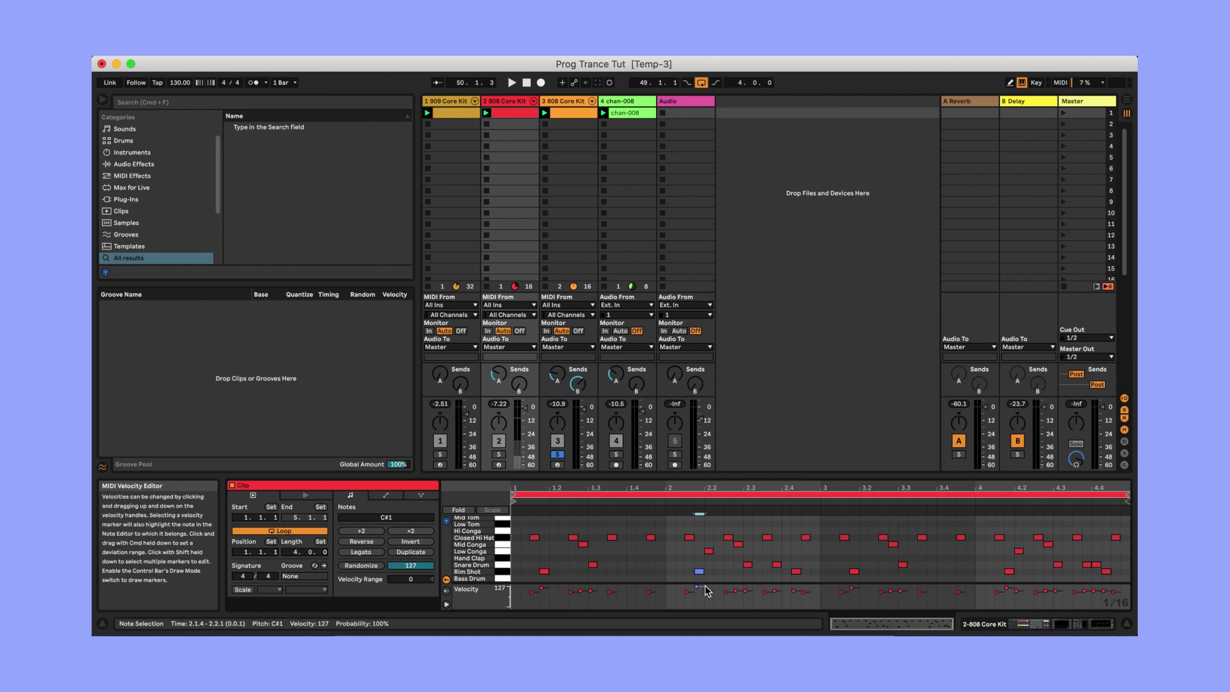